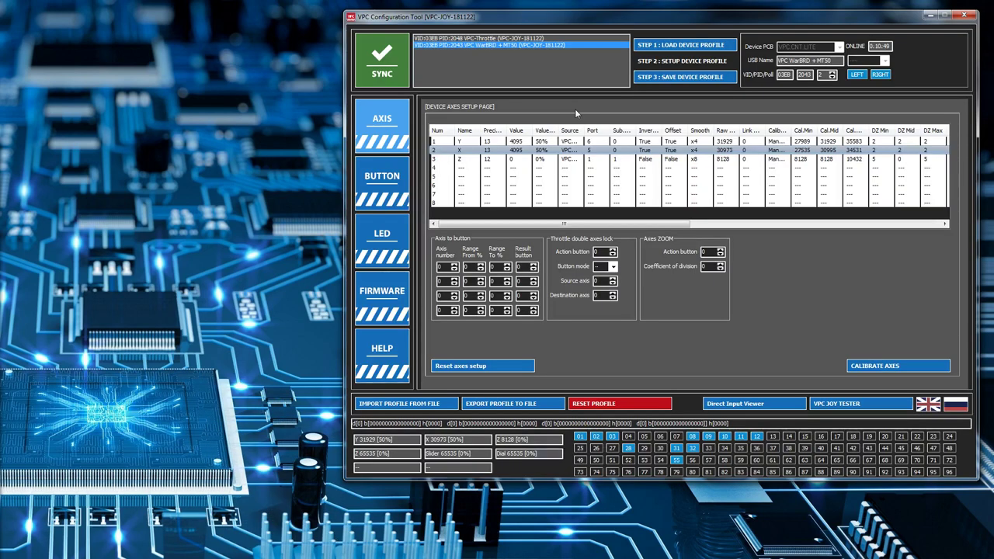
Step: Calibrate the VPC-Throttle axes, set the center, and save the calibrated profile to the device
{"action": "left_click", "coordinate": [494, 39]}
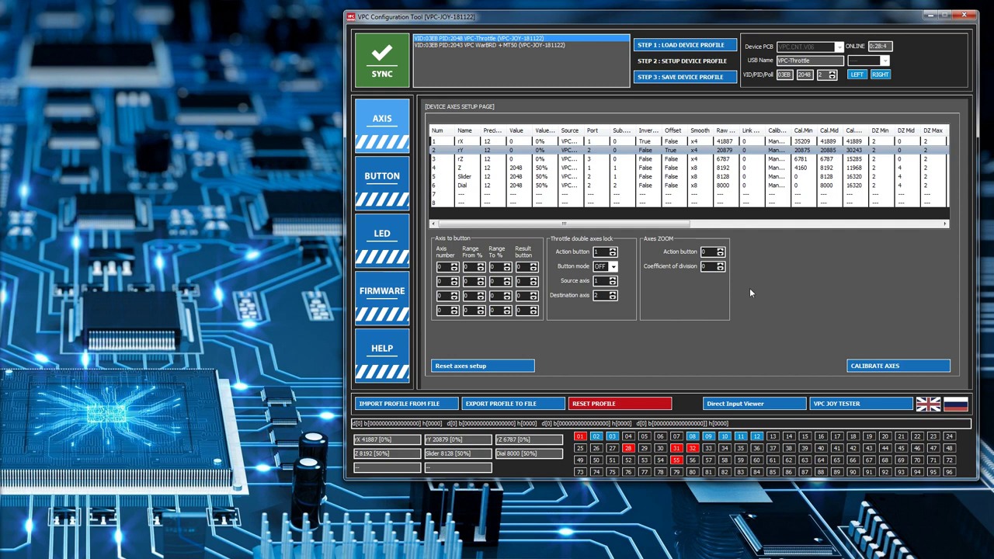
{"action": "left_click", "coordinate": [891, 366]}
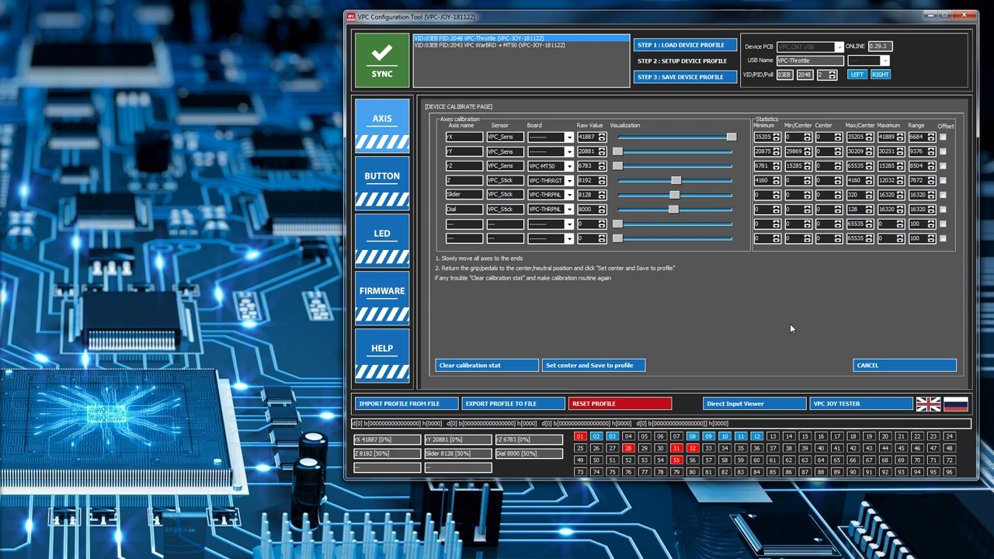
{"action": "left_click", "coordinate": [571, 371]}
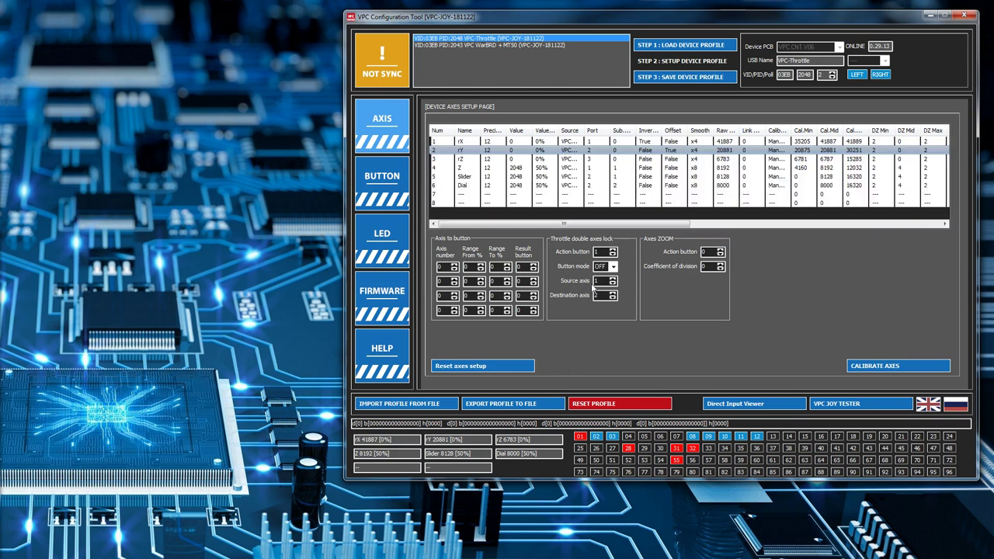
{"action": "left_click", "coordinate": [687, 82]}
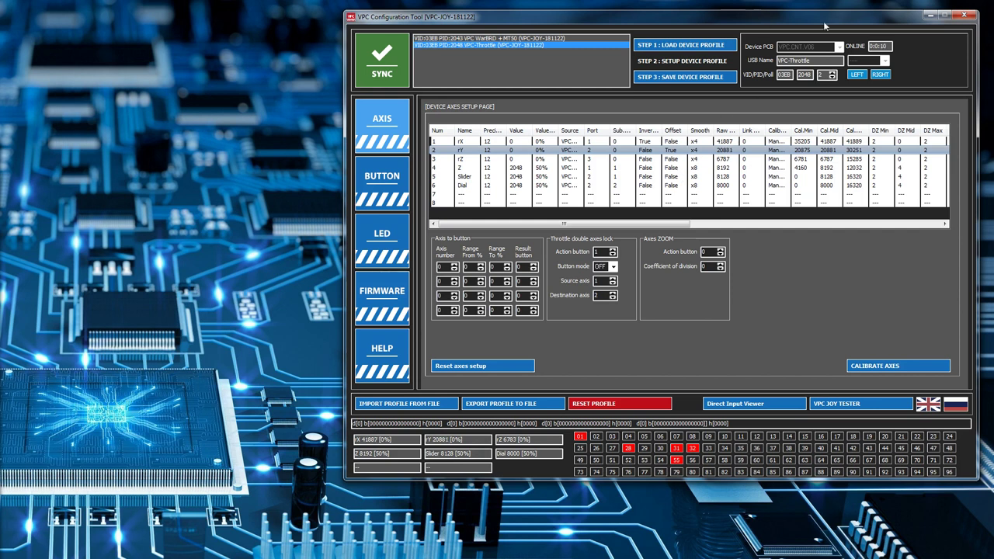
{"action": "left_click", "coordinate": [929, 15]}
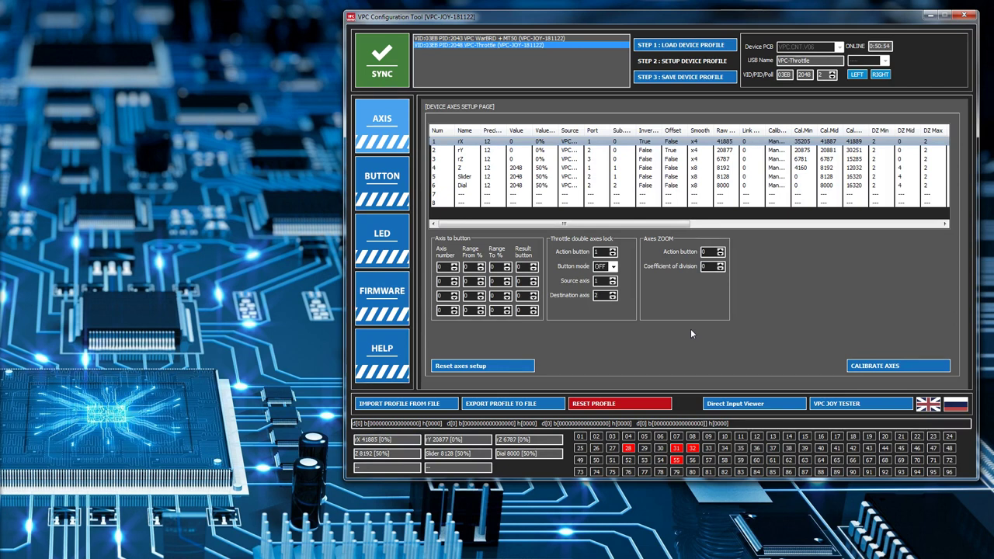
Step: Reset the throttle's physical button statistics and return to the axes setup page
{"action": "left_click", "coordinate": [390, 189]}
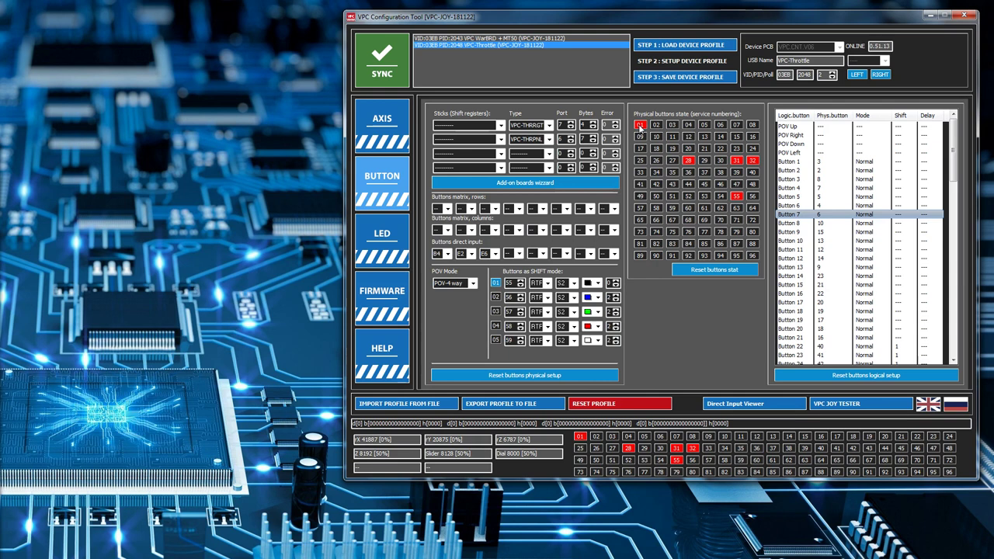
{"action": "left_click", "coordinate": [715, 270]}
{"action": "left_click", "coordinate": [393, 144]}
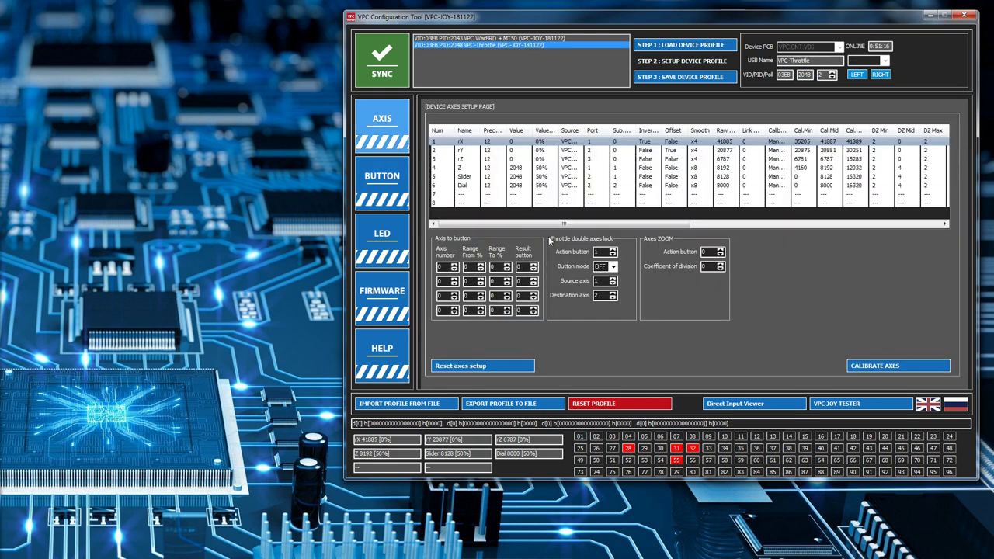
Step: Review the throttle double axes lock's action button, source axis and destination axis settings against the axis table rows
{"action": "double_click", "coordinate": [597, 253]}
{"action": "double_click", "coordinate": [598, 281]}
{"action": "double_click", "coordinate": [599, 296]}
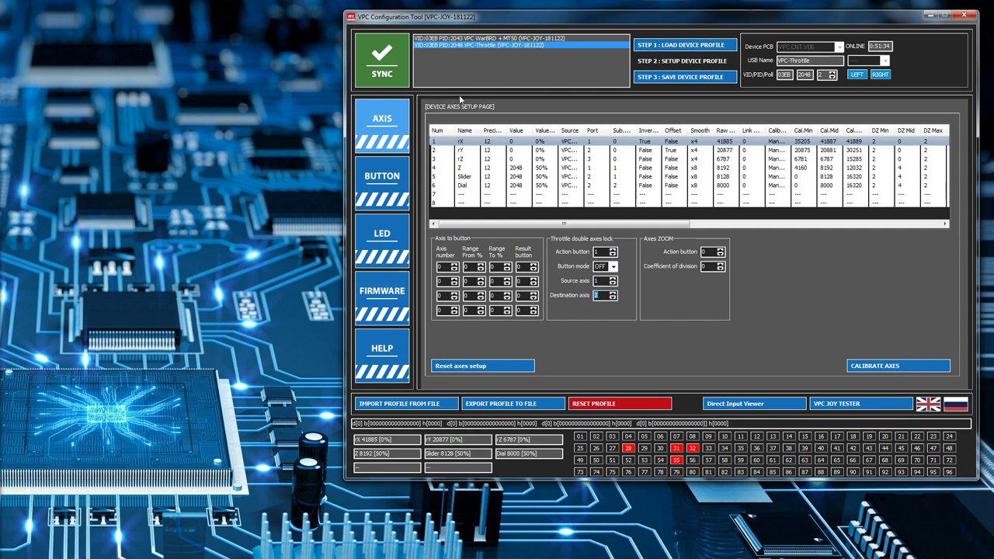
{"action": "left_click", "coordinate": [470, 150]}
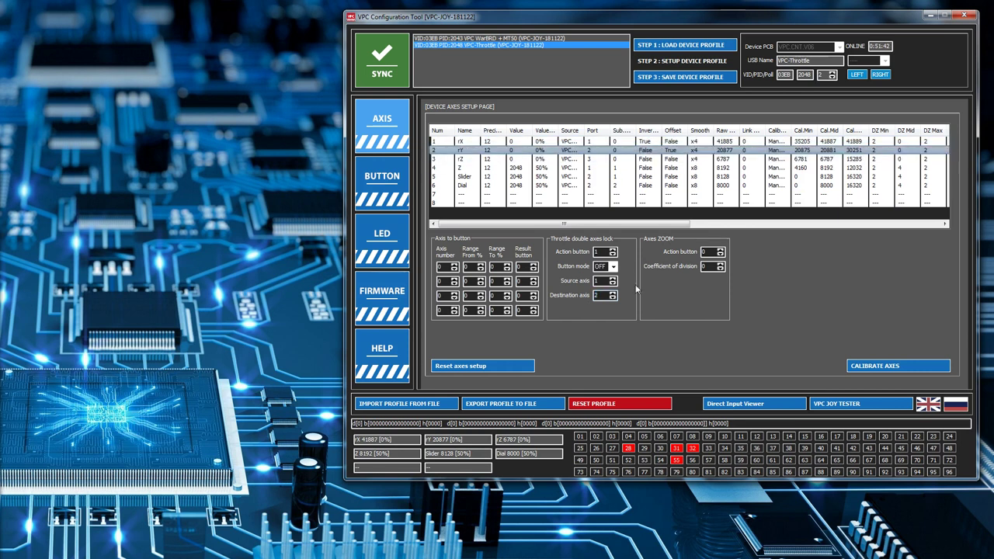
{"action": "left_click", "coordinate": [524, 161]}
{"action": "left_click", "coordinate": [932, 16]}
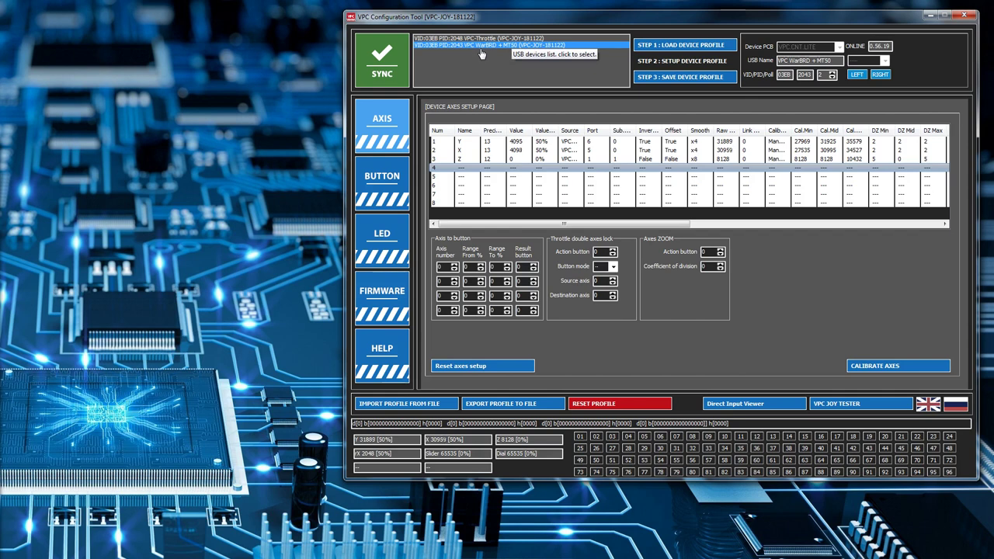
Step: Start exporting the VPC WarBRD + MT50 profile and create and open a folder named backup inside the vpc folder
{"action": "left_click", "coordinate": [505, 404]}
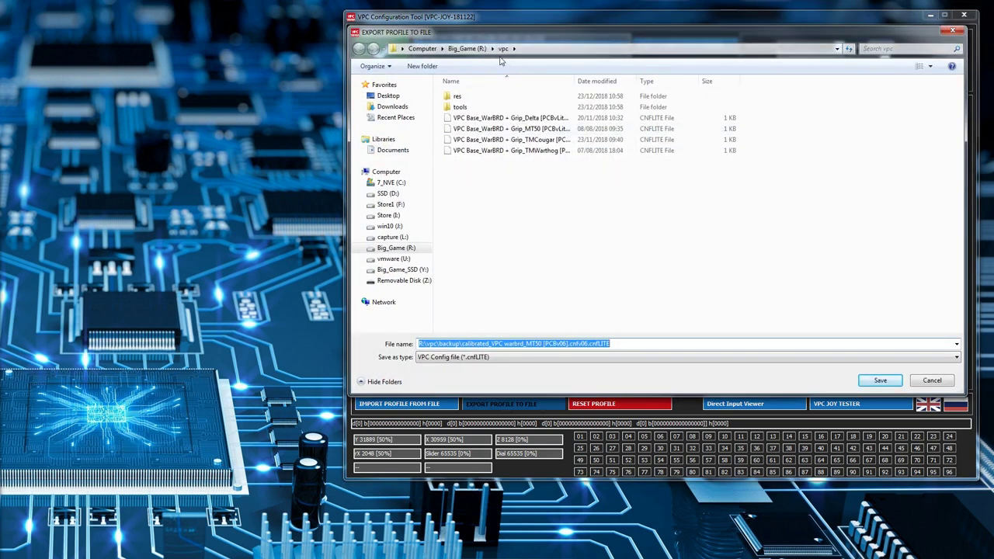
{"action": "right_click", "coordinate": [485, 193]}
{"action": "mouse_move", "coordinate": [505, 200]}
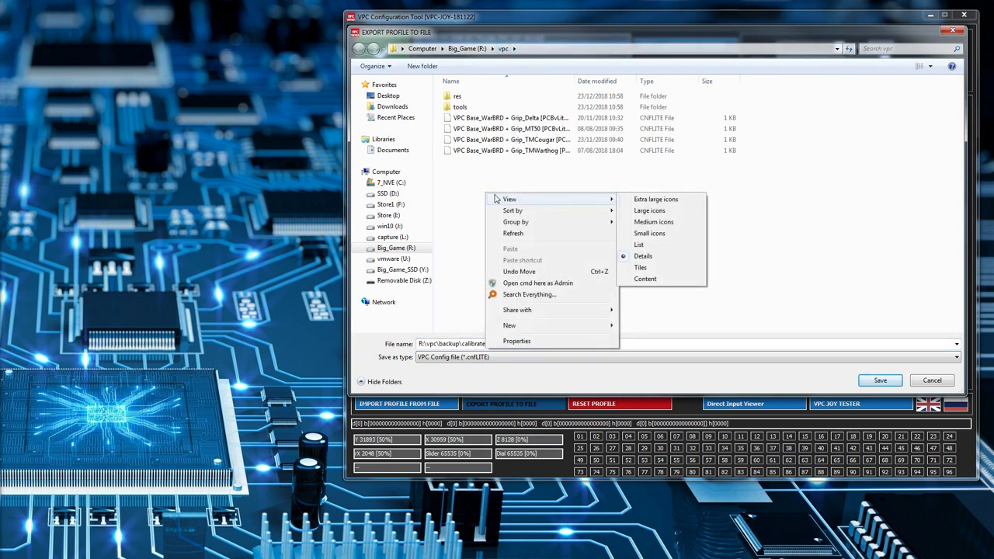
{"action": "left_click", "coordinate": [431, 68]}
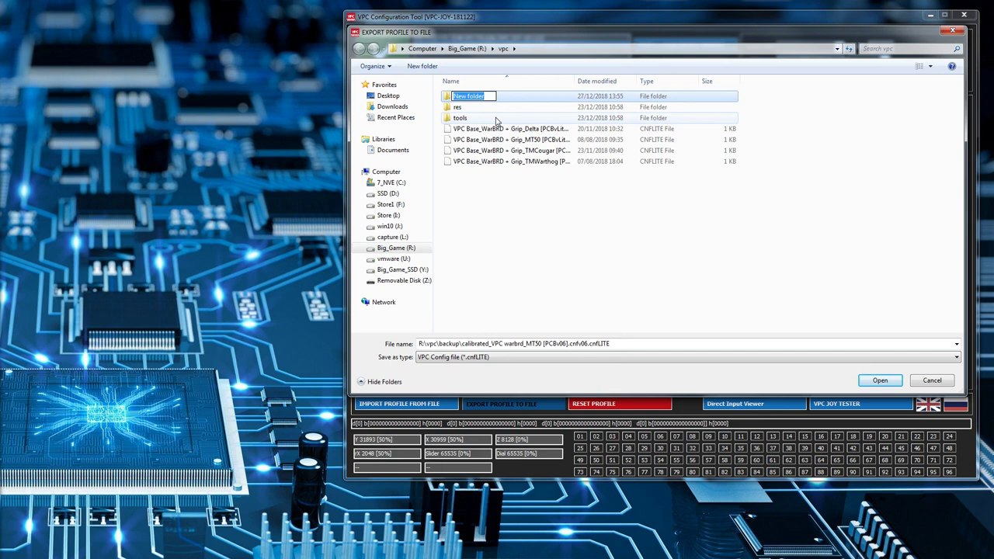
{"action": "type", "text": "backup"}
{"action": "key", "text": "Return"}
{"action": "key", "text": "Return"}
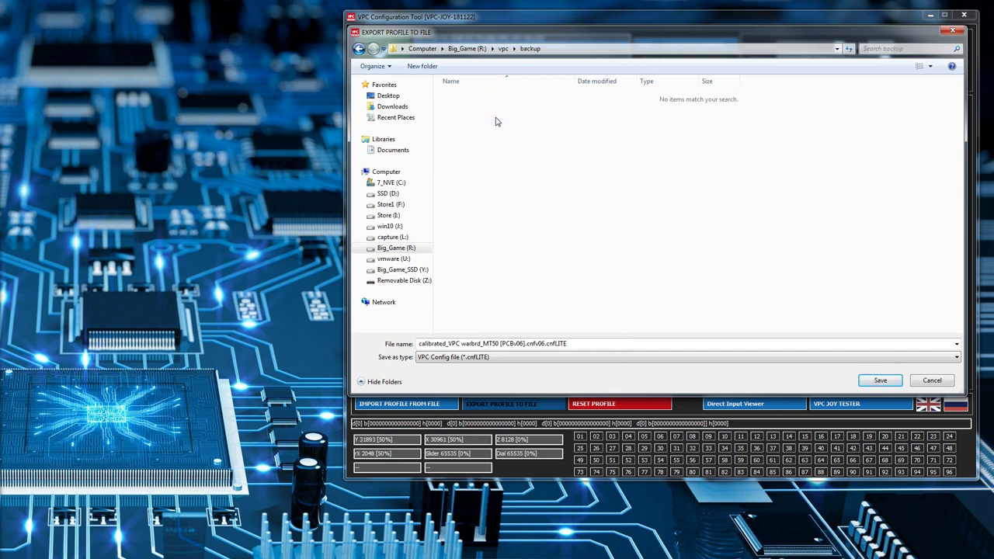
Step: Save the exported profile in the backup folder as calibrated_VPC warbrd_MT50 [PCBv06].cnfv06.cnfLITE
{"action": "left_click", "coordinate": [463, 344]}
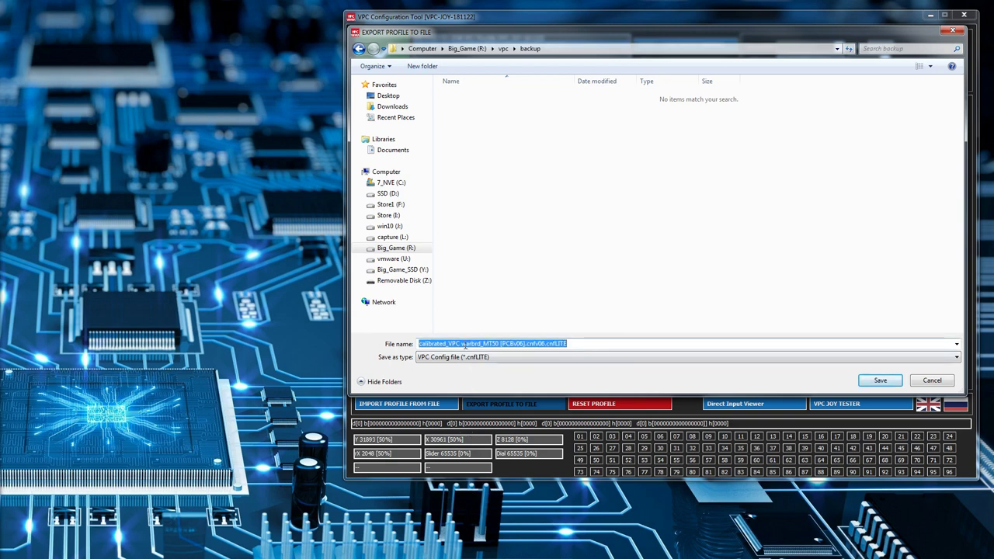
{"action": "left_click_drag", "start_coordinate": [568, 35], "coordinate": [556, 77]}
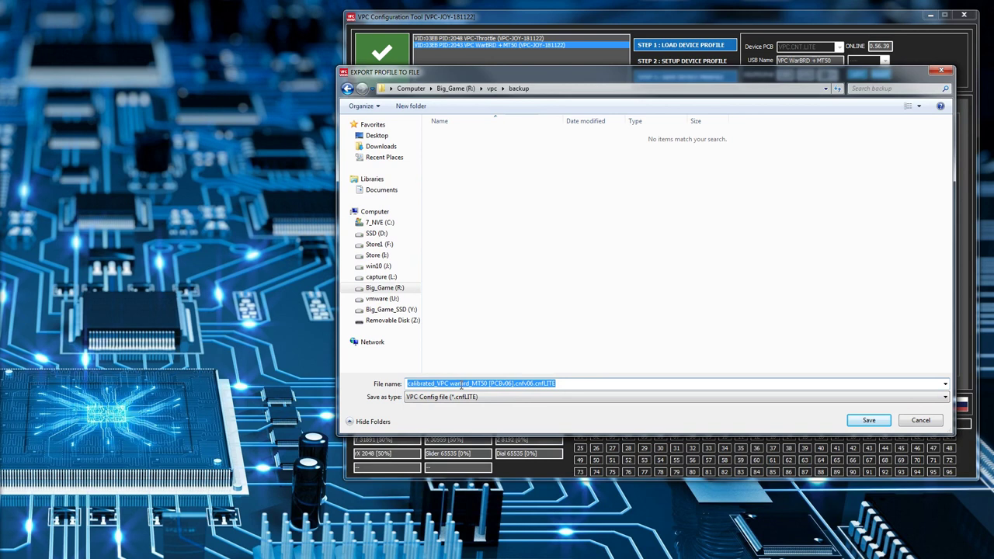
{"action": "left_click", "coordinate": [468, 383]}
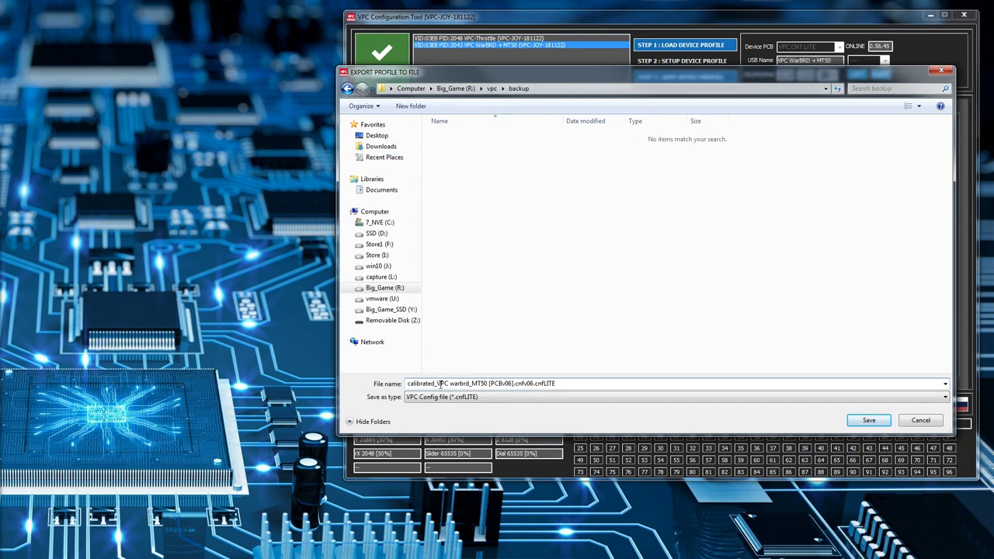
{"action": "left_click_drag", "start_coordinate": [440, 383], "coordinate": [402, 383]}
{"action": "left_click", "coordinate": [437, 384]}
{"action": "left_click_drag", "start_coordinate": [439, 384], "coordinate": [403, 386]}
{"action": "left_click", "coordinate": [860, 422]}
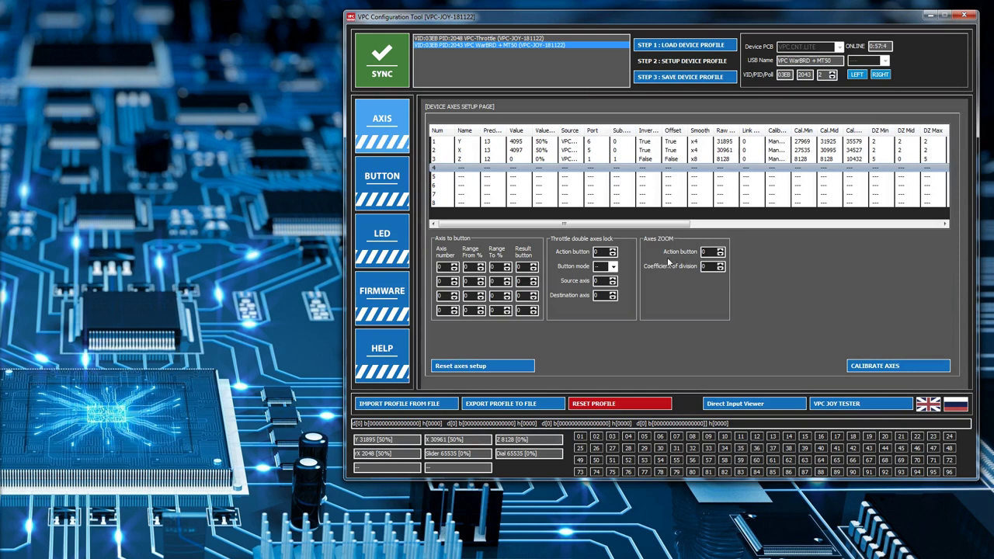
Step: Locate the calibrated WarBRD profile in the backup folder through the profile import, and cancel without loading it
{"action": "left_click", "coordinate": [426, 406]}
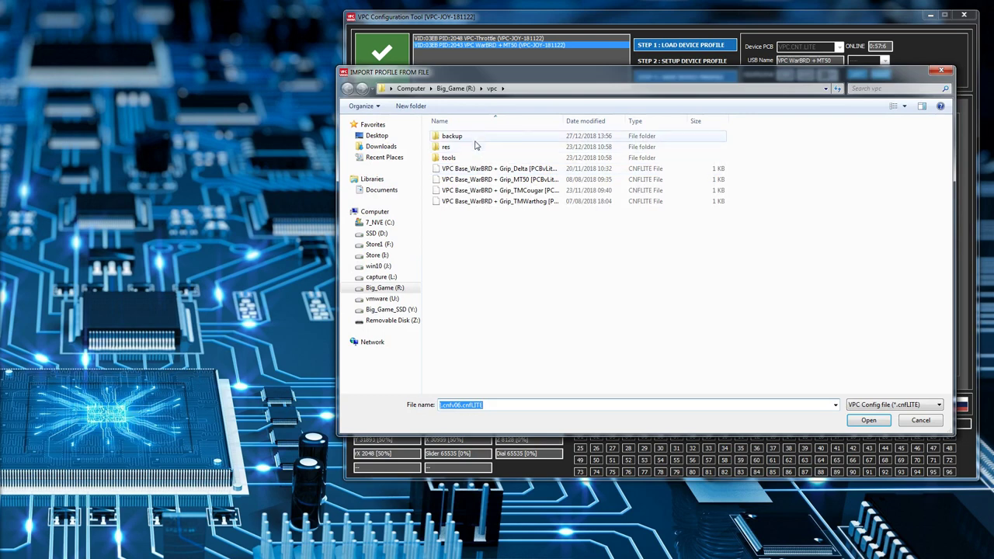
{"action": "double_click", "coordinate": [476, 138]}
{"action": "left_click", "coordinate": [476, 139]}
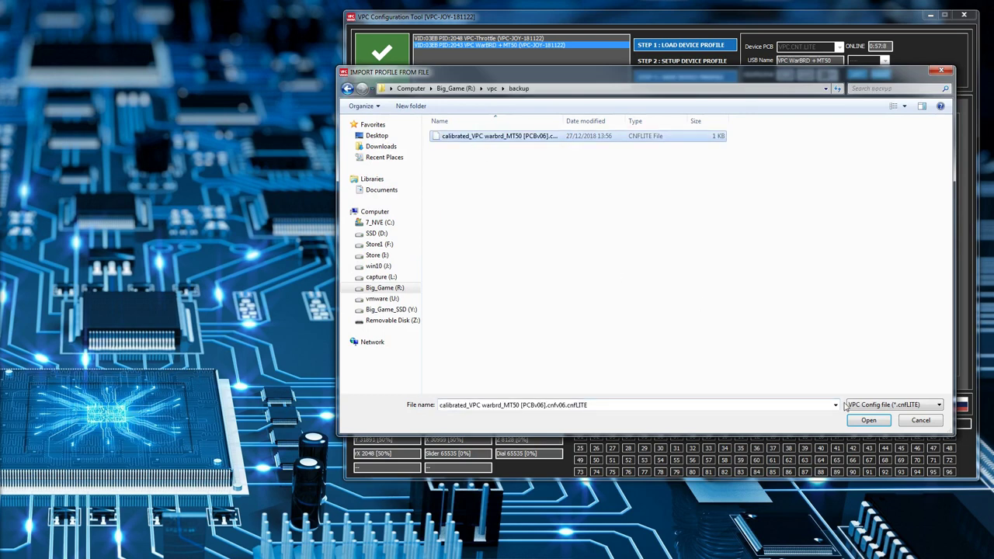
{"action": "left_click", "coordinate": [929, 421]}
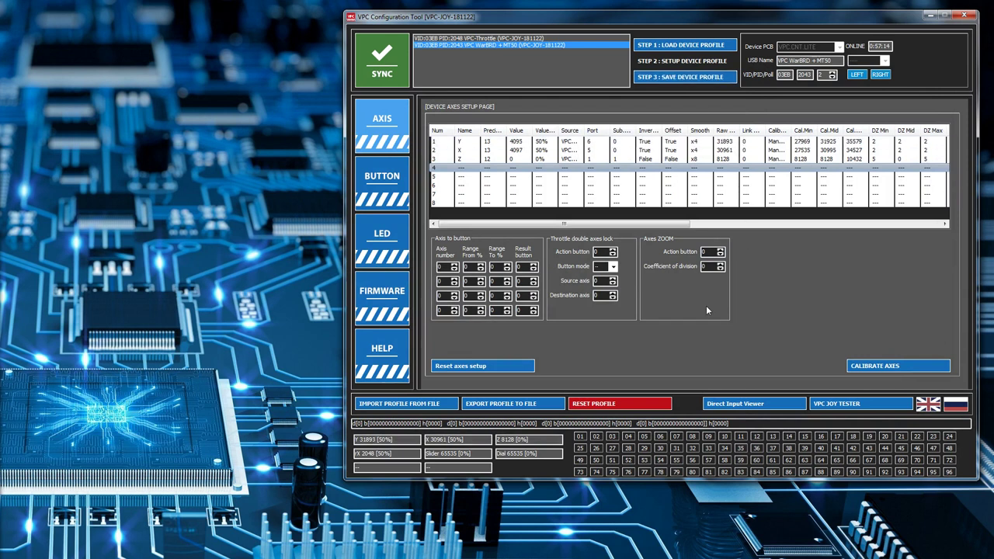
Step: Switch to the VPC-Throttle device and start exporting its profile into the backup folder
{"action": "left_click", "coordinate": [540, 41]}
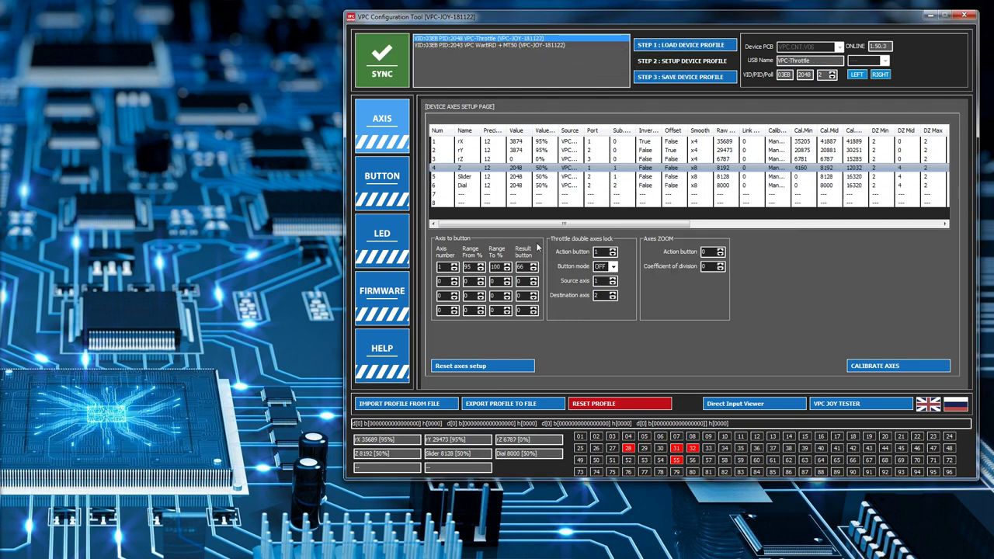
{"action": "left_click", "coordinate": [511, 409]}
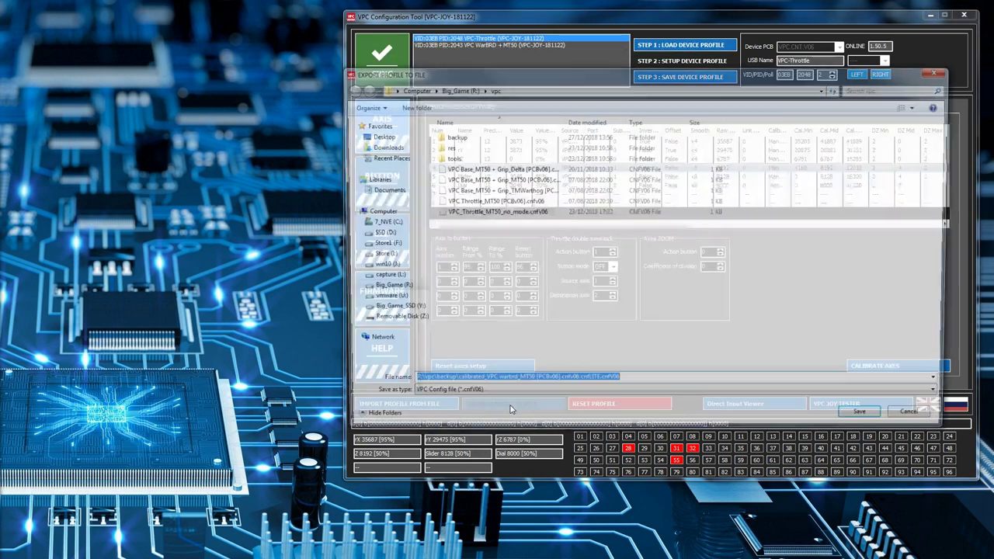
{"action": "double_click", "coordinate": [463, 136]}
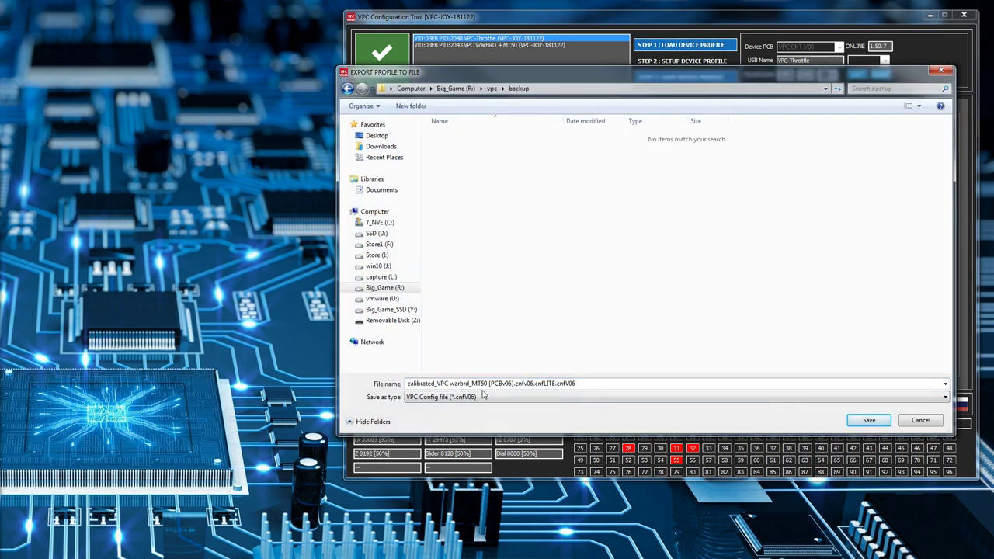
Step: Name the throttle's export file calibrated_VPC throttle_MT50 [PCBv06].cnfv06.cnfLITE.cnfV06 and save it
{"action": "left_click", "coordinate": [450, 383]}
{"action": "double_click", "coordinate": [450, 383]}
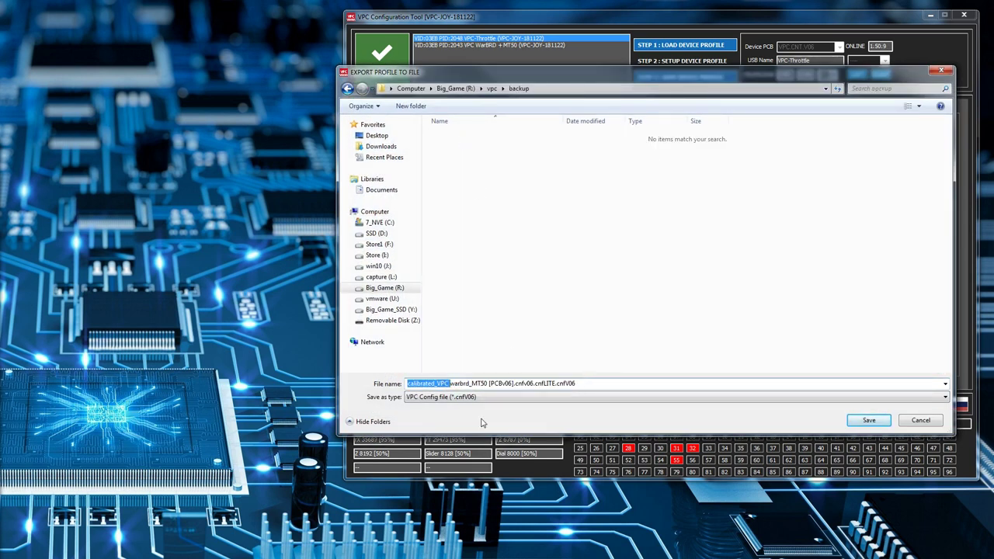
{"action": "key", "text": "Right"}
{"action": "type", "text": "throttle"}
{"action": "key", "text": "Delete"}
{"action": "key", "text": "Delete"}
{"action": "key", "text": "Delete"}
{"action": "key", "text": "Delete"}
{"action": "key", "text": "Delete"}
{"action": "key", "text": "Delete"}
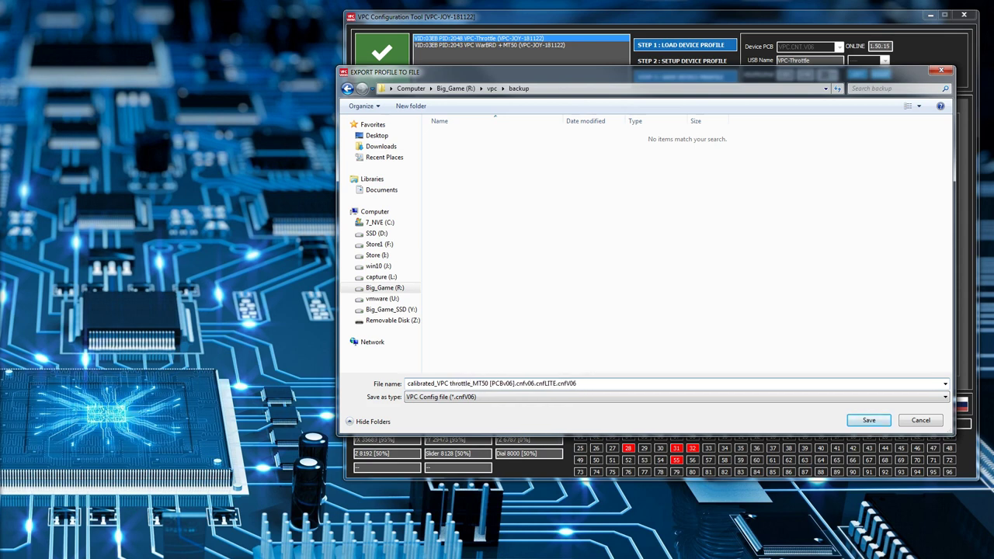
{"action": "left_click", "coordinate": [868, 420]}
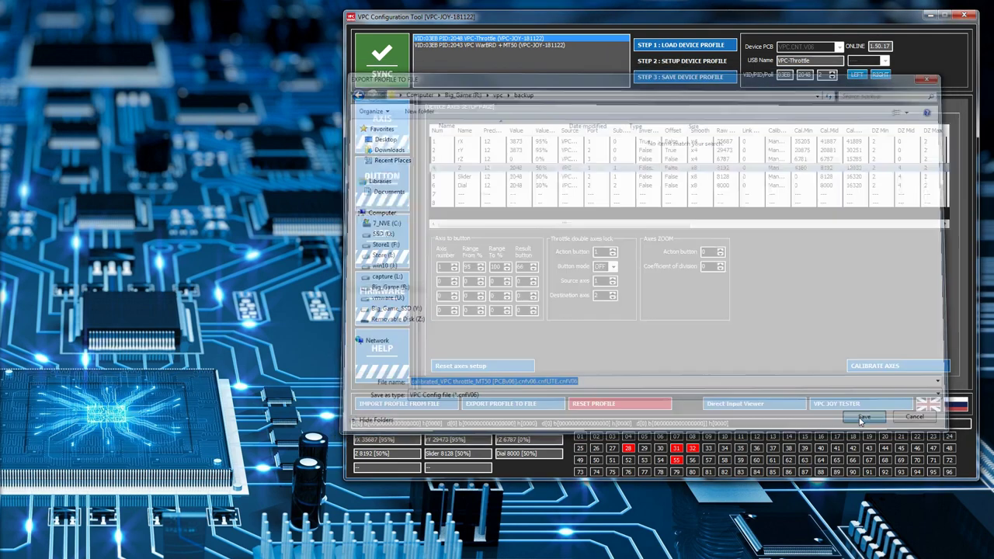